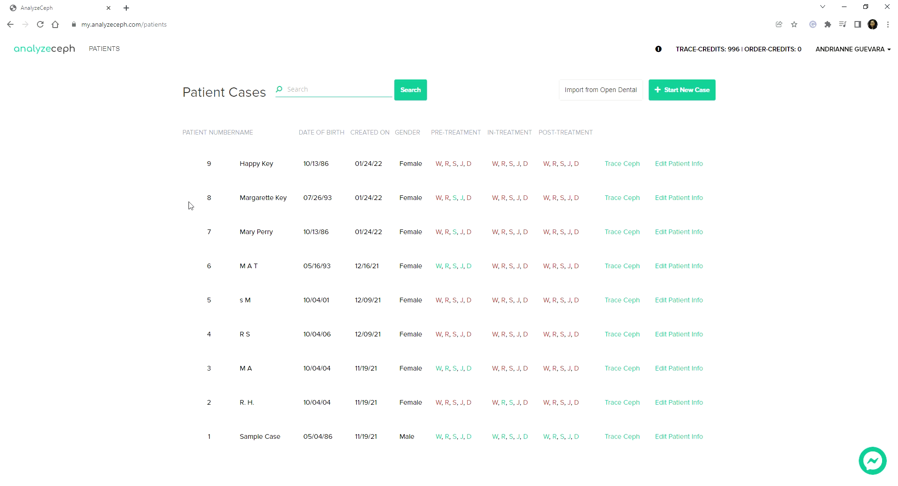
# Step: Open the cephs of patient number 8 for tracing and run the analysis on the pre-treatment image
pyautogui.click(620, 201)
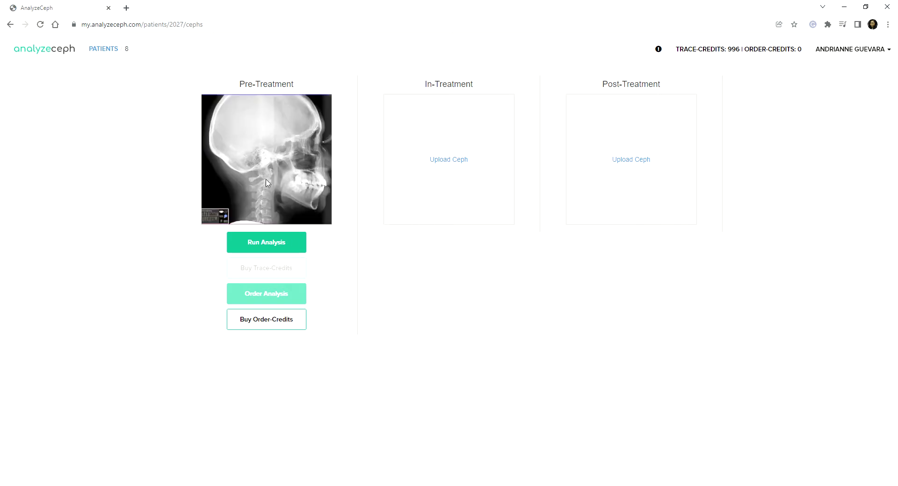
pyautogui.click(272, 242)
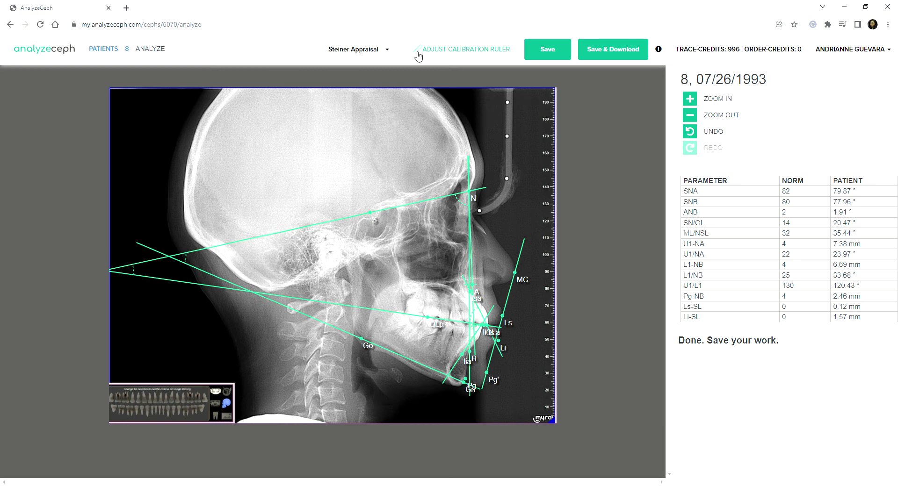
# Step: Check the calibration bar against the 150 to 160 ruler marks with a 10 mm length, and save the calibration
pyautogui.click(457, 53)
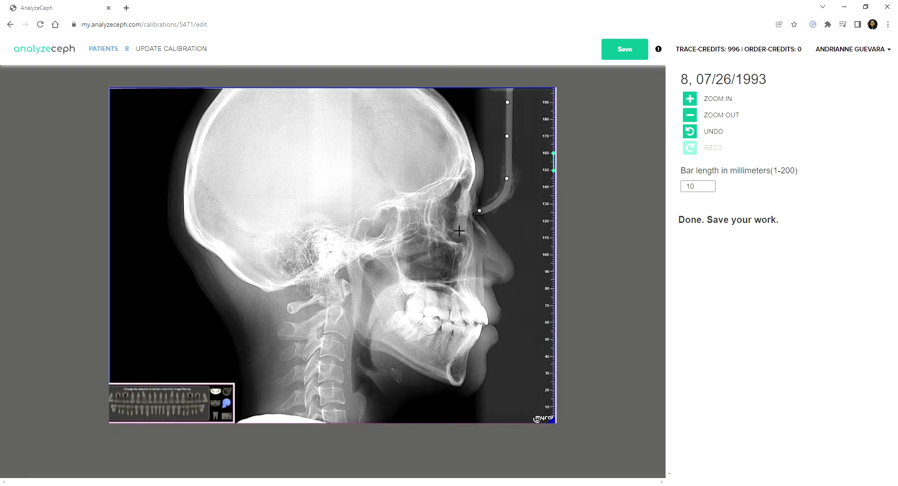
pyautogui.click(690, 103)
pyautogui.click(691, 104)
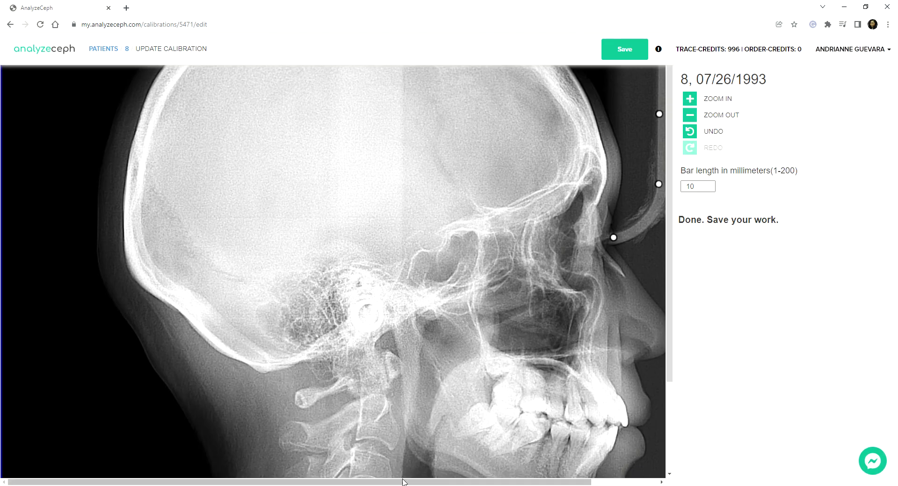
pyautogui.moveTo(405, 483); pyautogui.dragTo(473, 483)
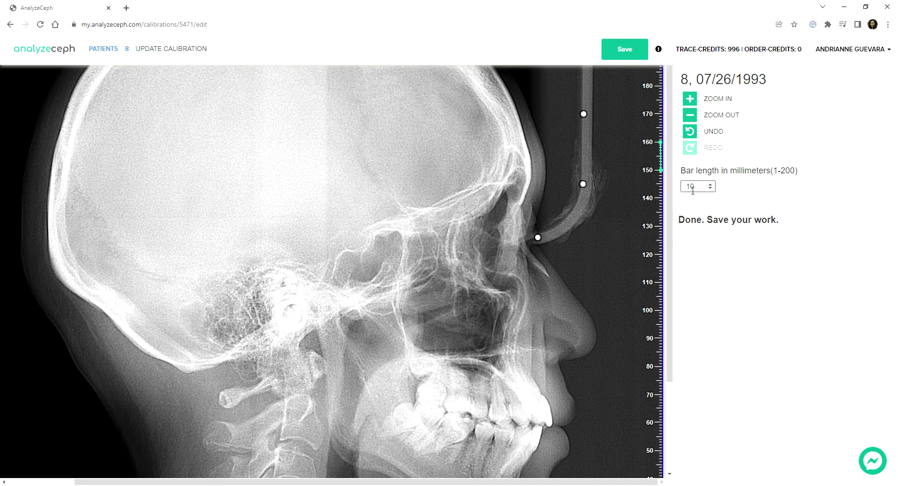
pyautogui.click(626, 51)
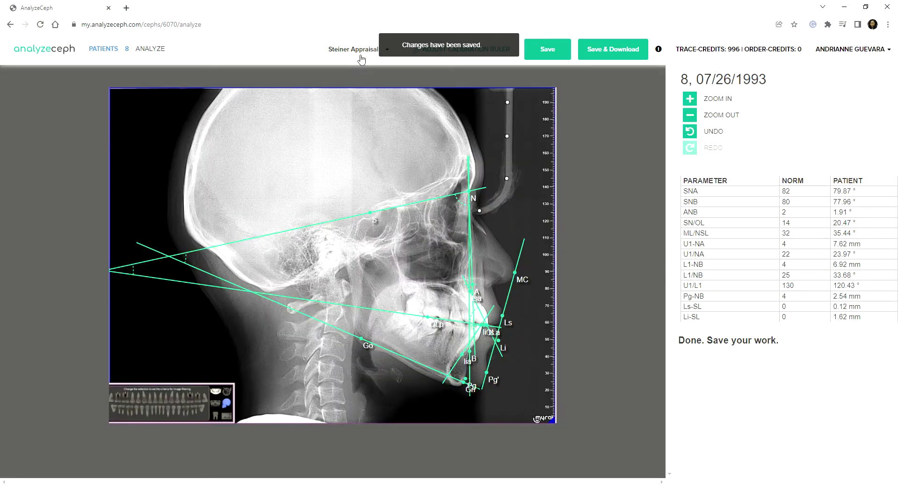
# Step: Switch the analysis from Steiner to the Downs appraisal
pyautogui.click(365, 57)
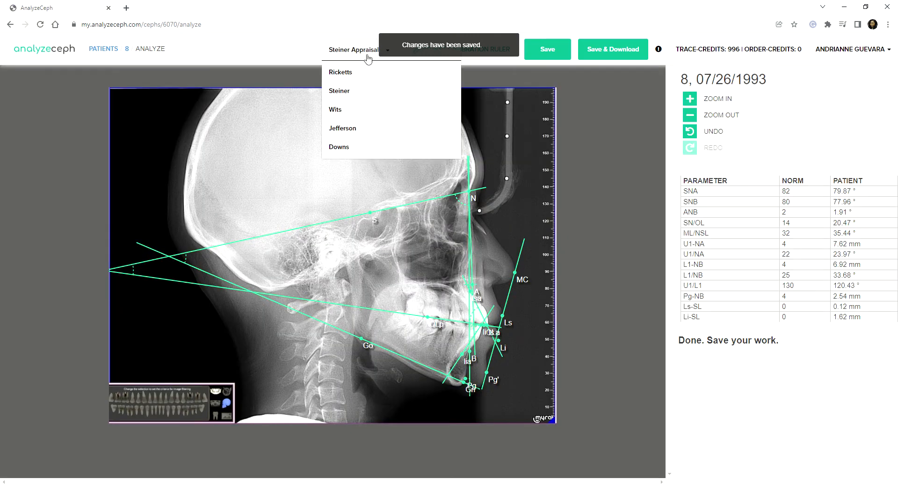
pyautogui.click(340, 147)
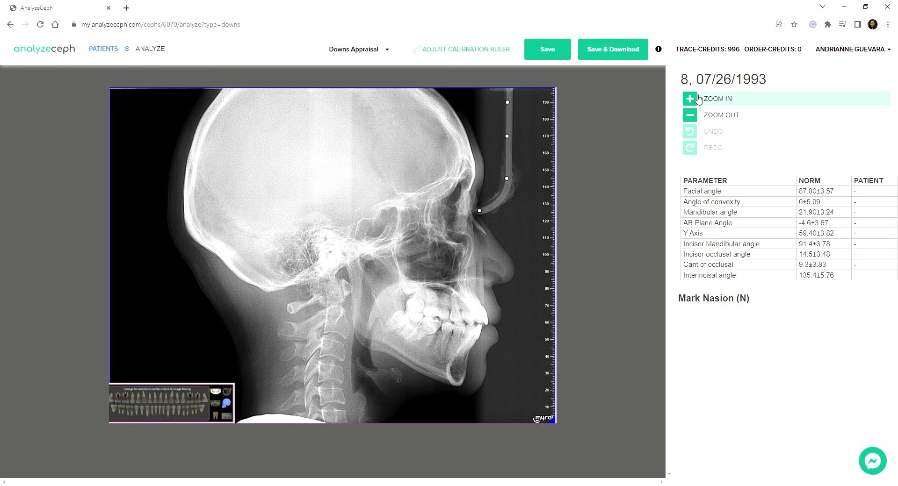
# Step: Mark Nasion, Pogonion, Porion, Orbitale and Point A on the ceph, nudging Orbitale slightly forward
pyautogui.click(699, 98)
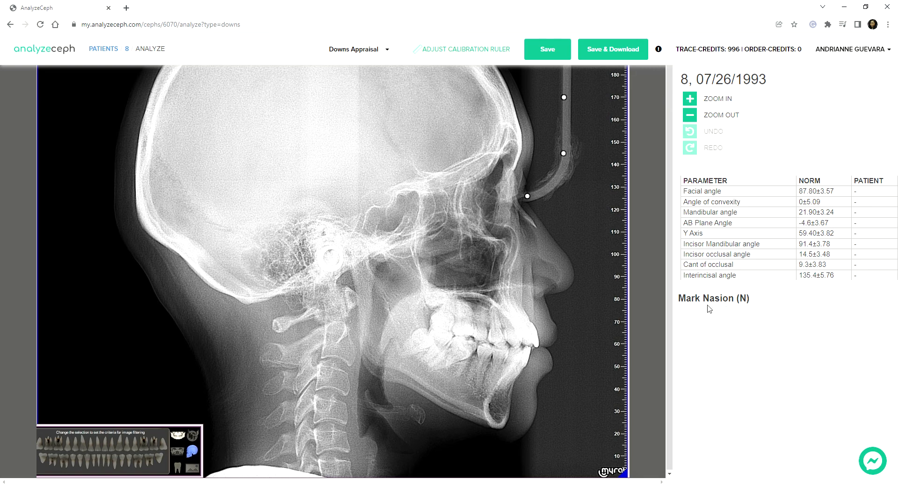
pyautogui.click(514, 170)
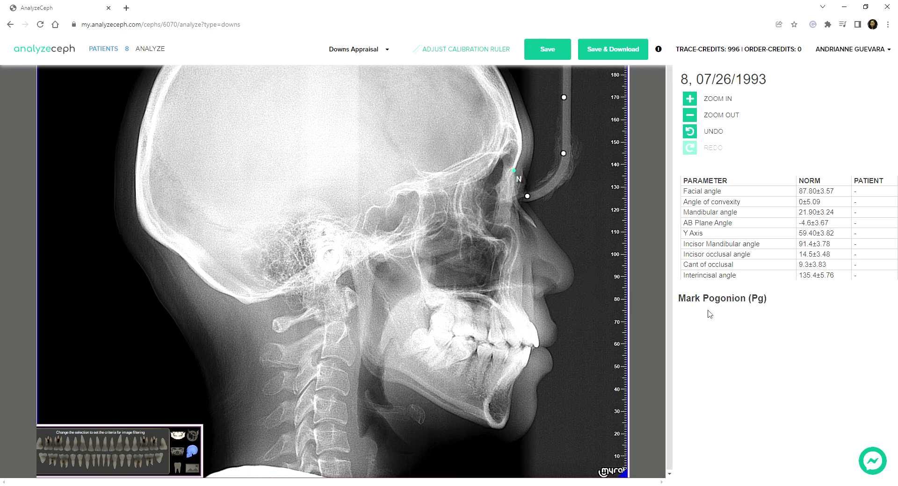
pyautogui.click(510, 419)
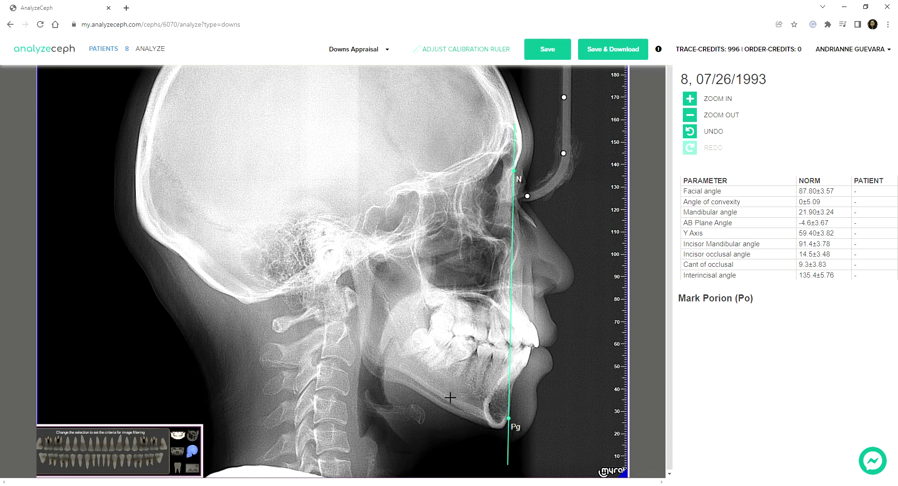
pyautogui.click(330, 245)
pyautogui.click(498, 239)
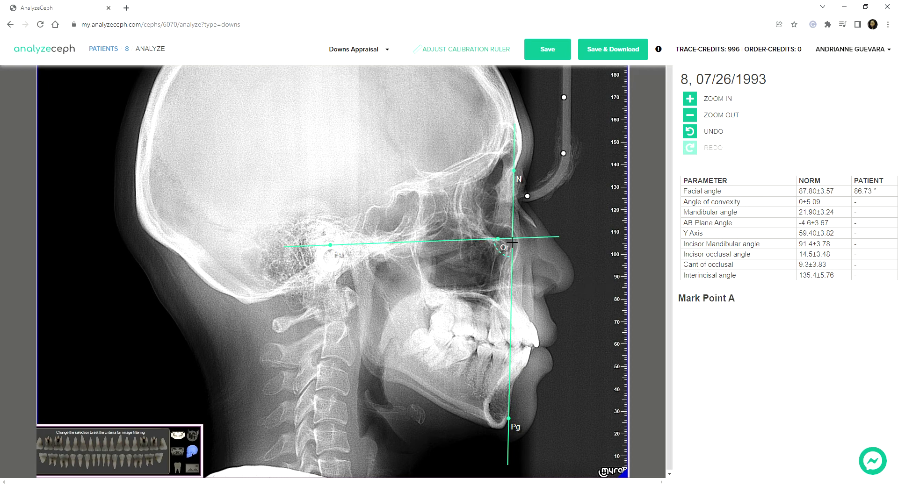
pyautogui.moveTo(502, 243)
pyautogui.mouseDown()
pyautogui.moveTo(500, 230)
pyautogui.moveTo(504, 243)
pyautogui.mouseUp()
pyautogui.click(515, 296)
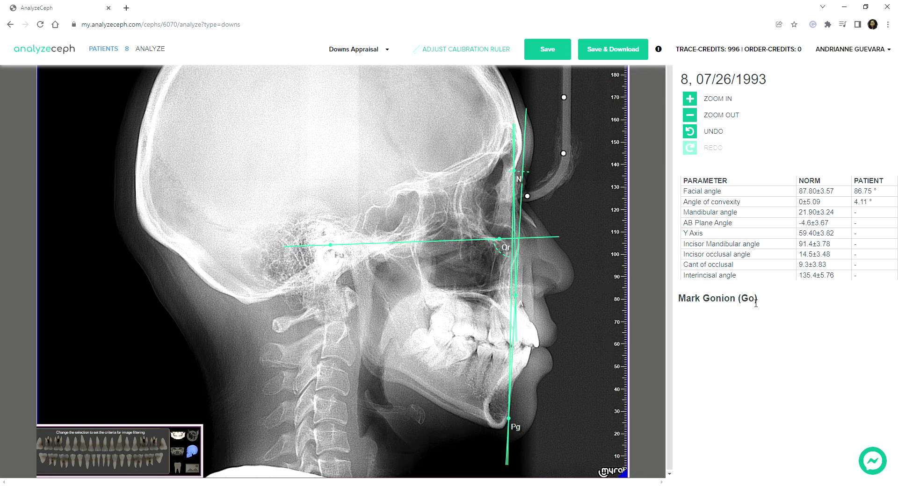
# Step: Mark Gonion at the jaw angle, Menton at the lowest point of the chin, and Point B
pyautogui.click(371, 366)
pyautogui.click(501, 429)
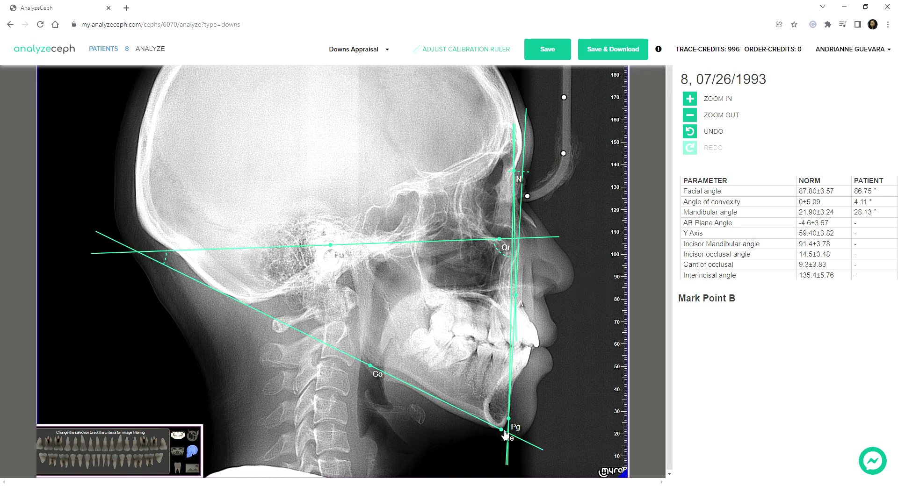
pyautogui.click(515, 383)
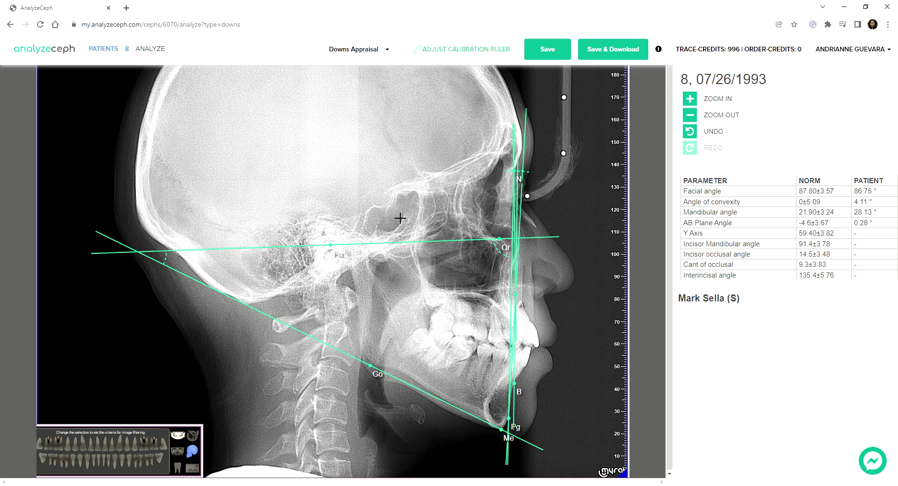
# Step: Mark Sella and Gnathion, plus the incisal edge and root apex of the mandibular incisor
pyautogui.click(383, 198)
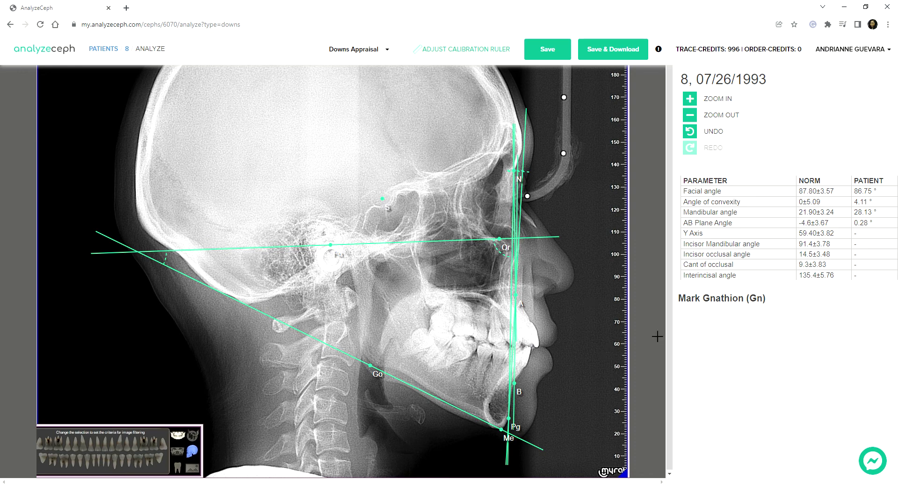
pyautogui.click(506, 425)
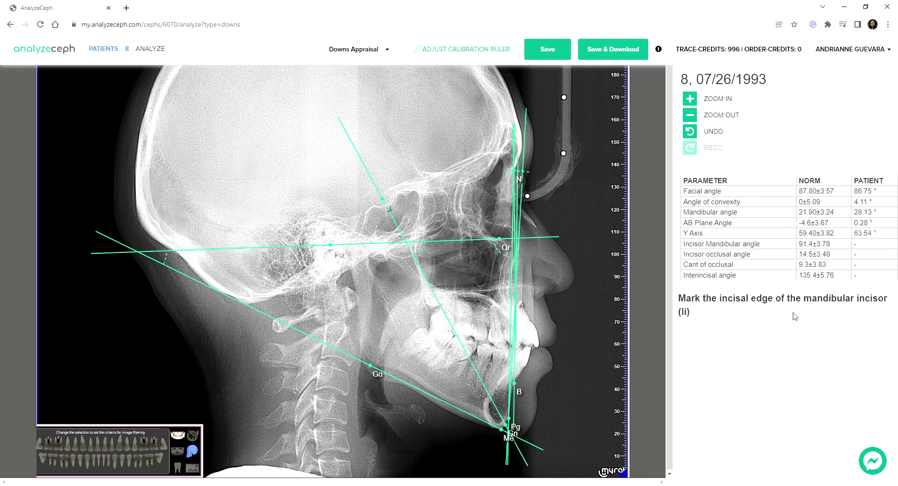
pyautogui.click(531, 349)
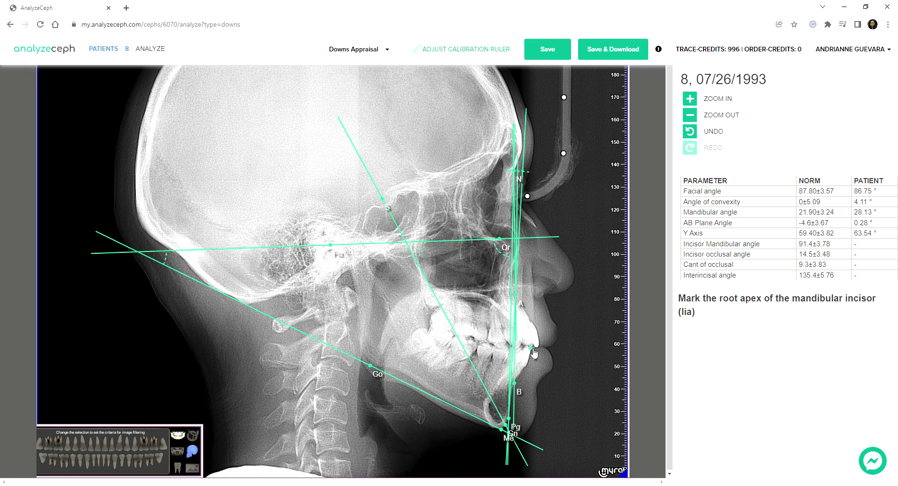
pyautogui.click(507, 390)
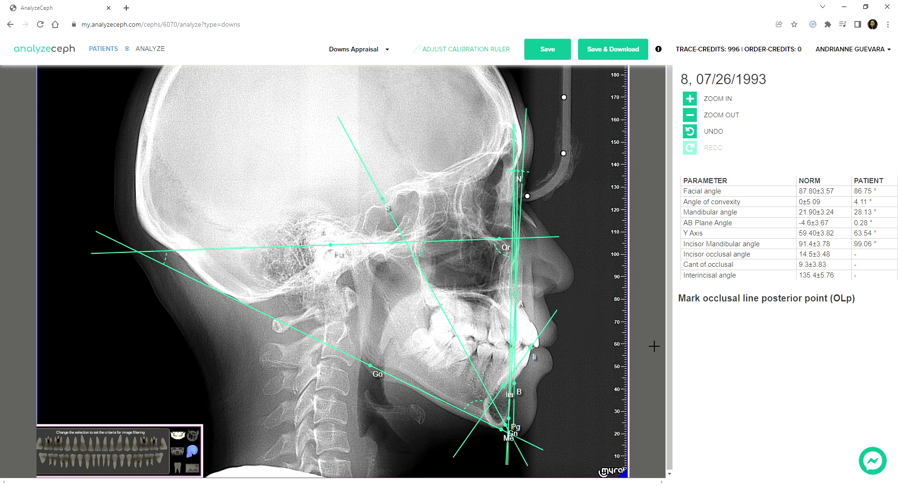
# Step: Mark the posterior and anterior occlusal line points, plus the incisal edge and root apex of the maxillary incisor
pyautogui.click(691, 98)
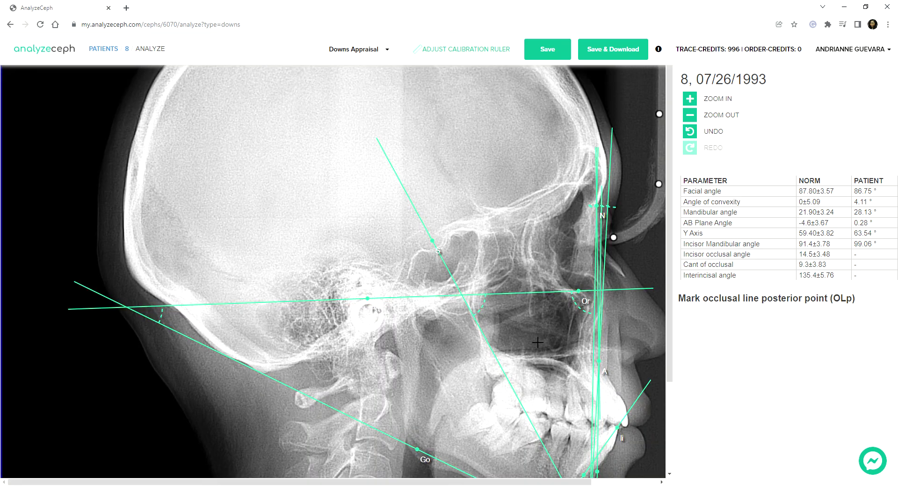
pyautogui.moveTo(361, 482); pyautogui.dragTo(430, 482)
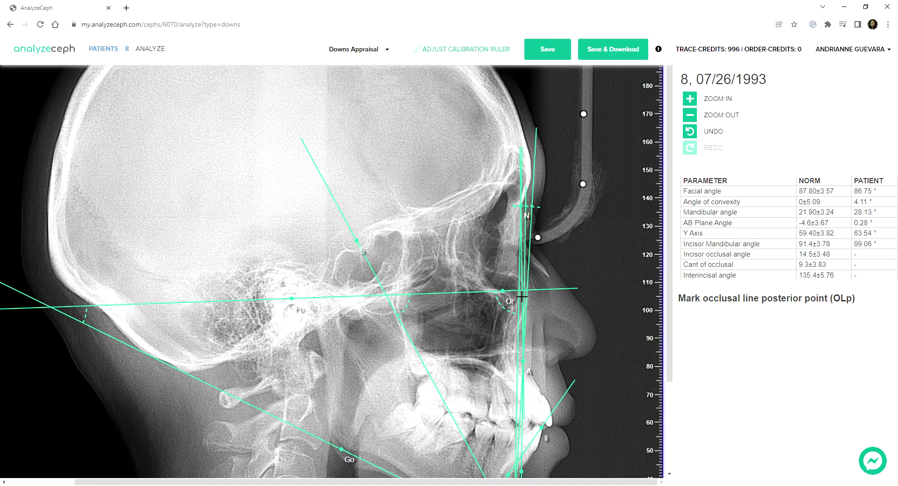
pyautogui.scroll(-1, 523, 298)
pyautogui.scroll(-1, 523, 298)
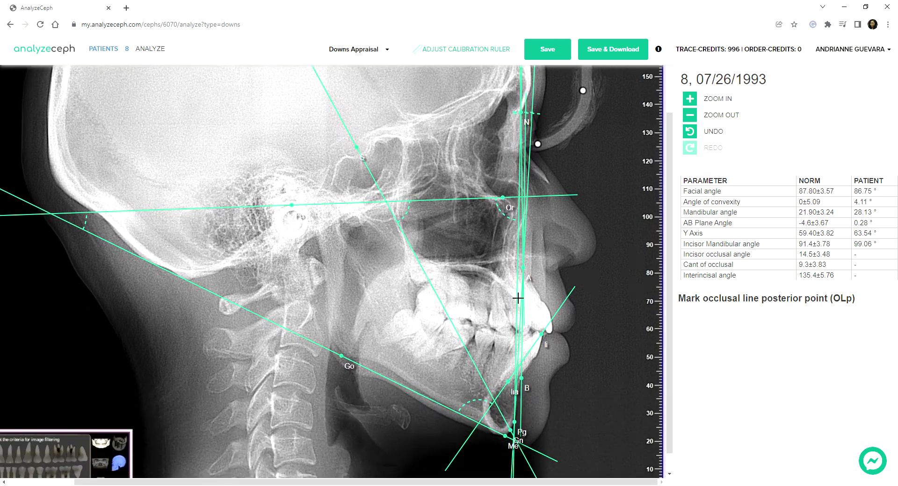
pyautogui.click(457, 322)
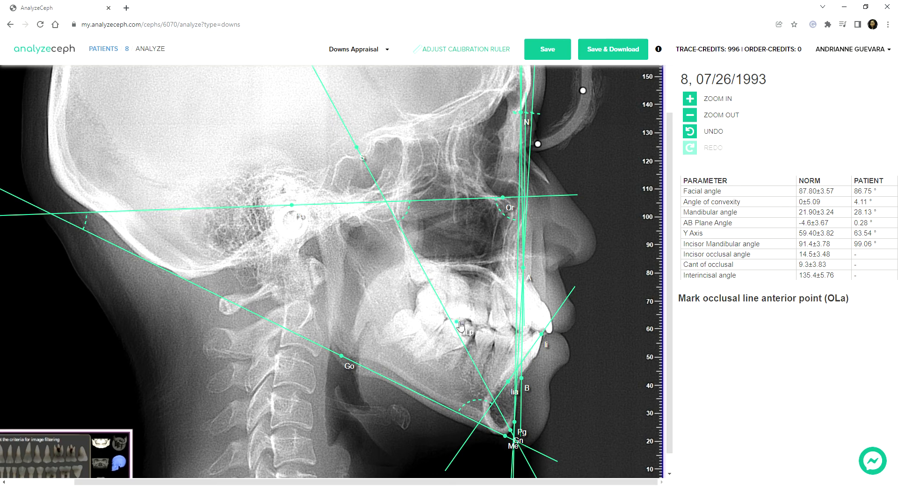
pyautogui.click(549, 336)
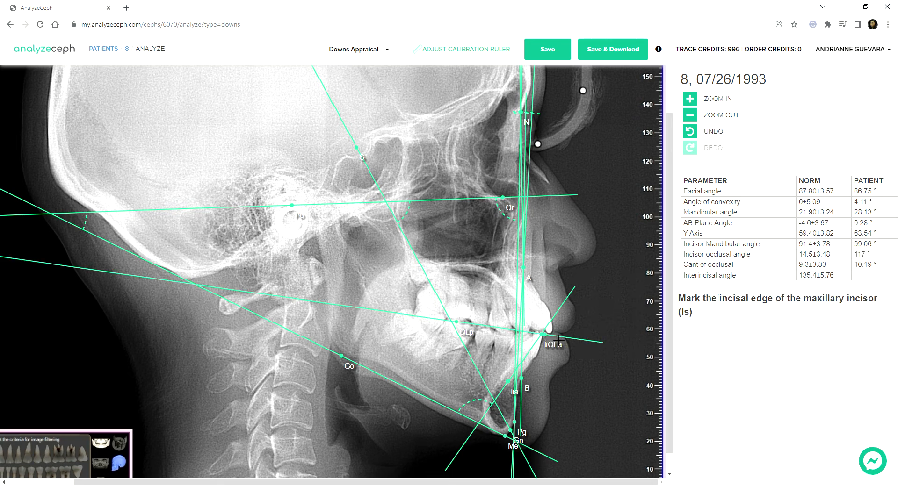
pyautogui.click(554, 336)
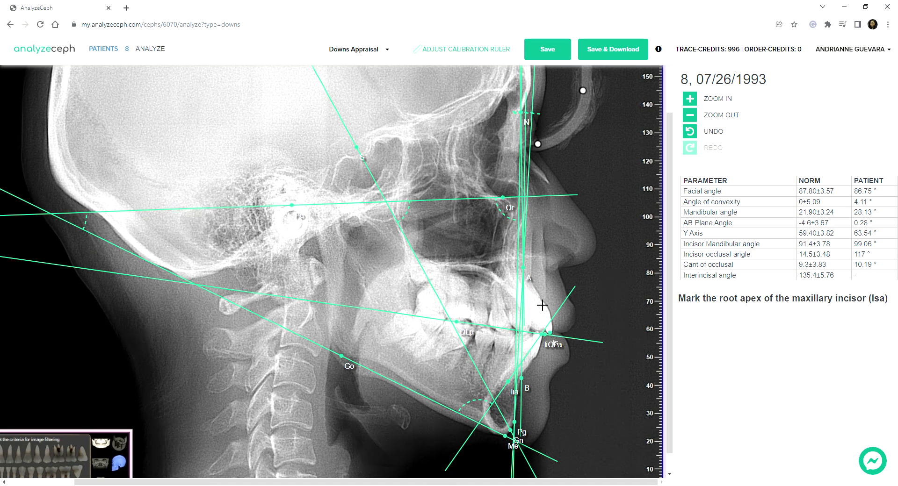
pyautogui.click(524, 280)
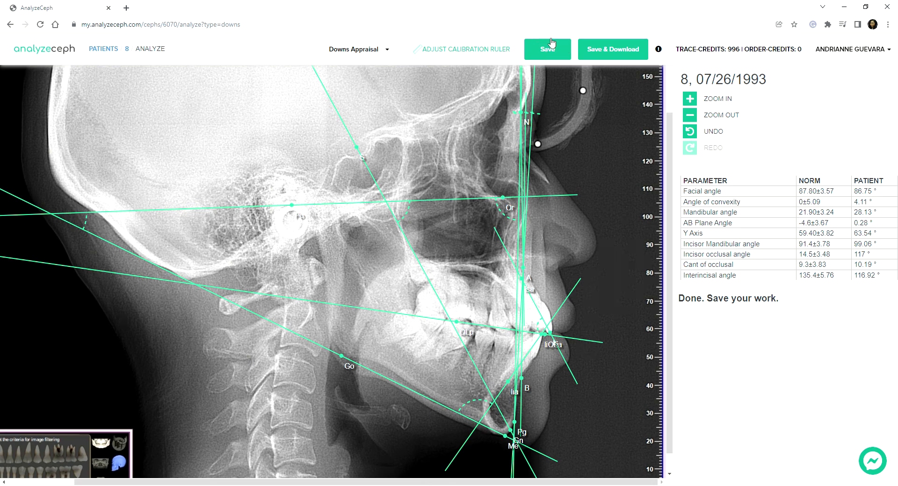
# Step: Save the completed Downs tracing and download its report as a PDF
pyautogui.click(547, 54)
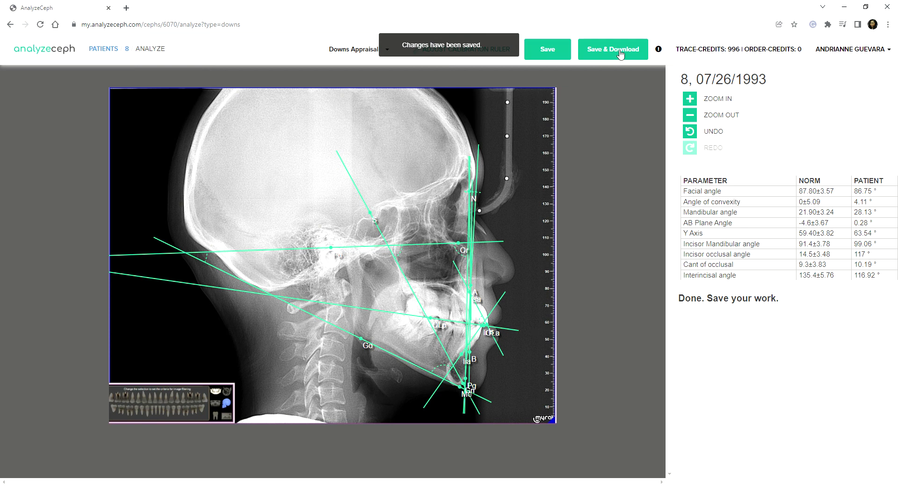
pyautogui.click(621, 55)
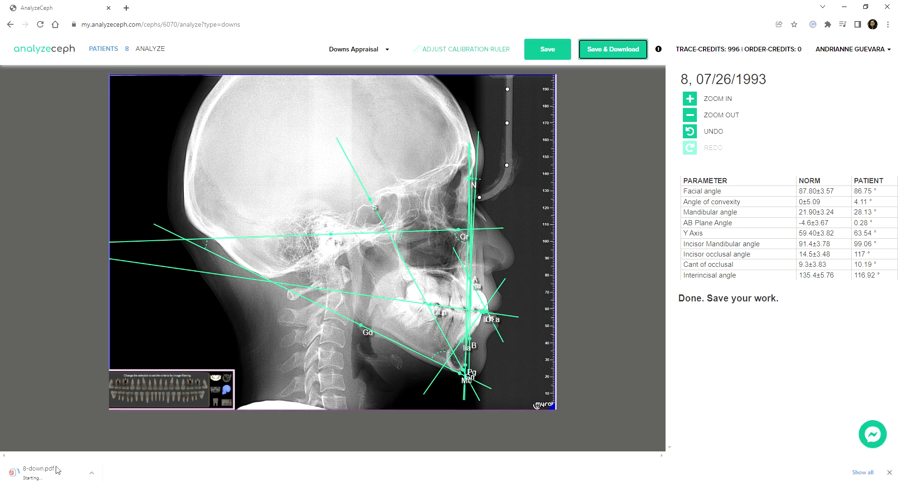
# Step: Open the downloaded 8-down.pdf report, view the traced ceph on page 2, and return to the AnalyzeCeph analysis
pyautogui.click(40, 474)
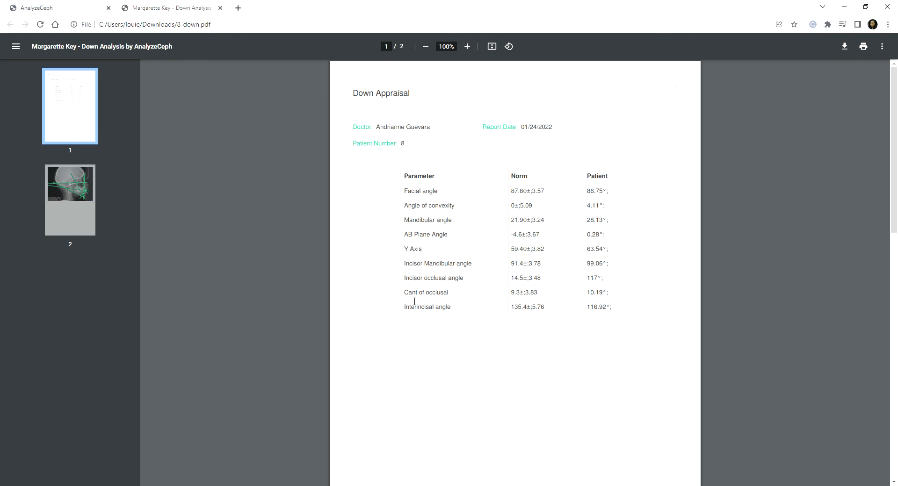
pyautogui.click(59, 186)
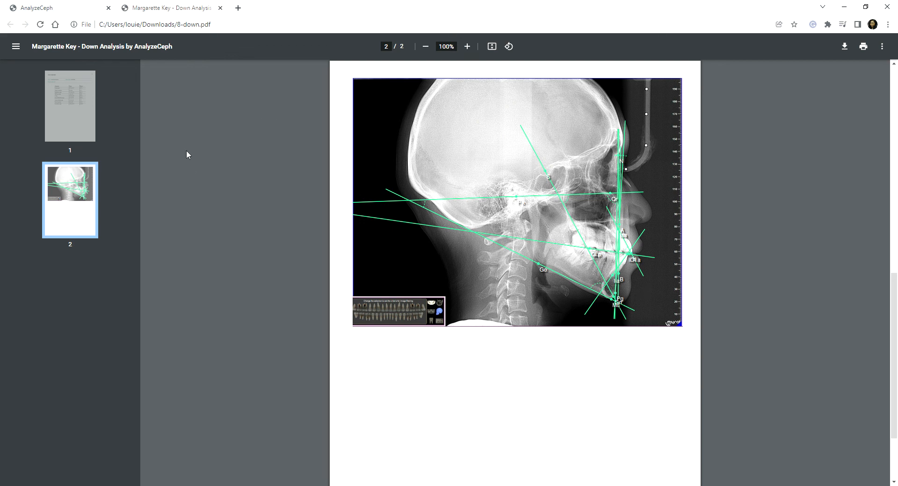
pyautogui.click(36, 6)
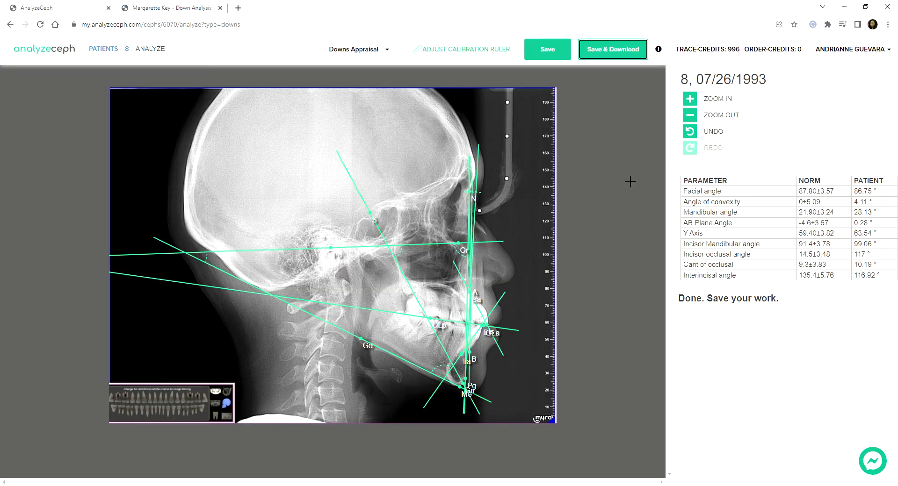